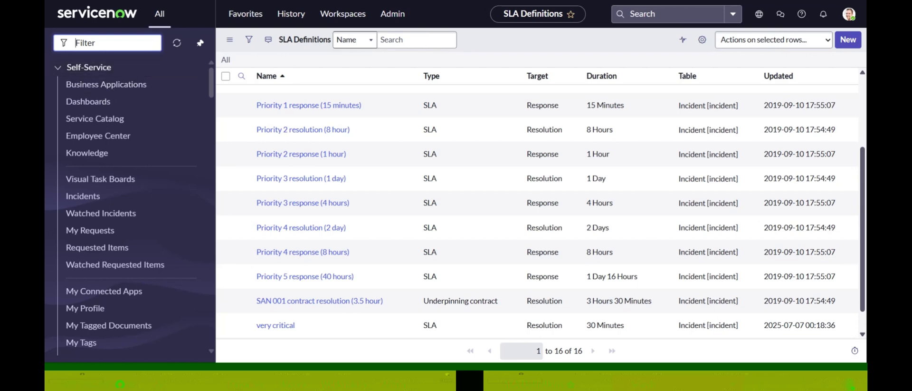
Find the incident modules in the application navigator and open a blank form for a new incident.
{"action": "type", "text": "inciddent"}
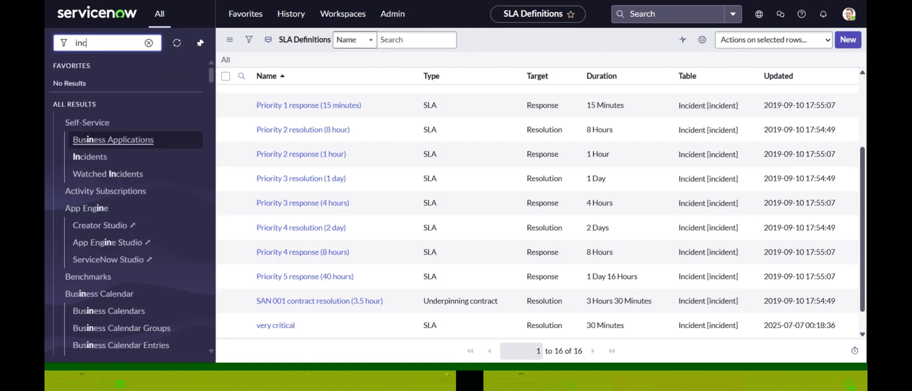
{"action": "key", "text": "BackSpace"}
{"action": "key", "text": "BackSpace"}
{"action": "key", "text": "BackSpace"}
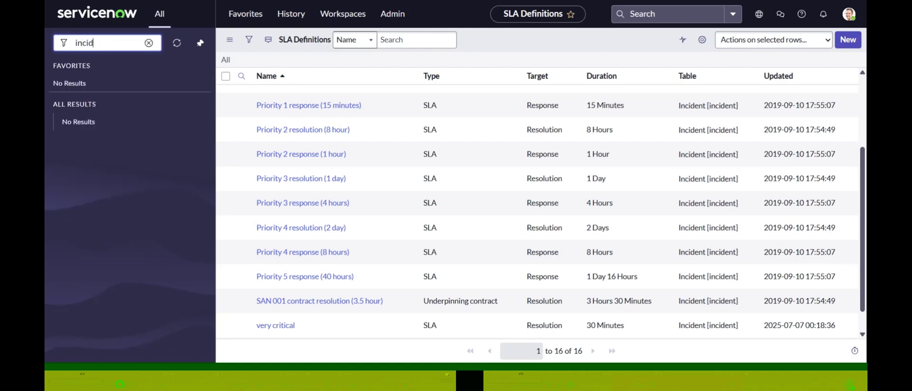
{"action": "type", "text": "ent"}
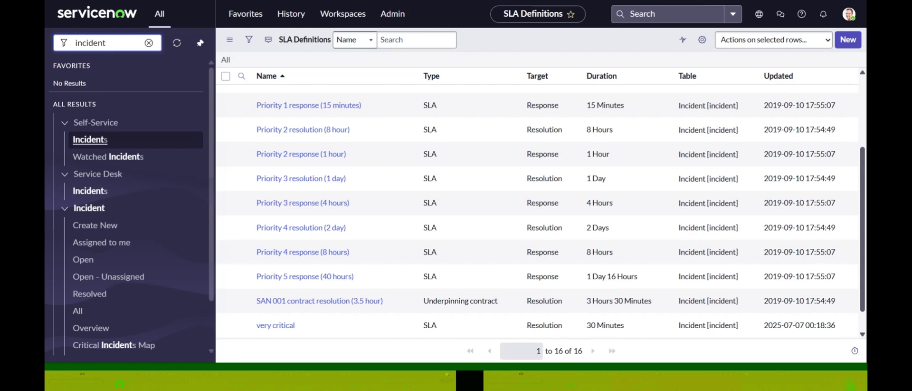
{"action": "left_click", "coordinate": [110, 225]}
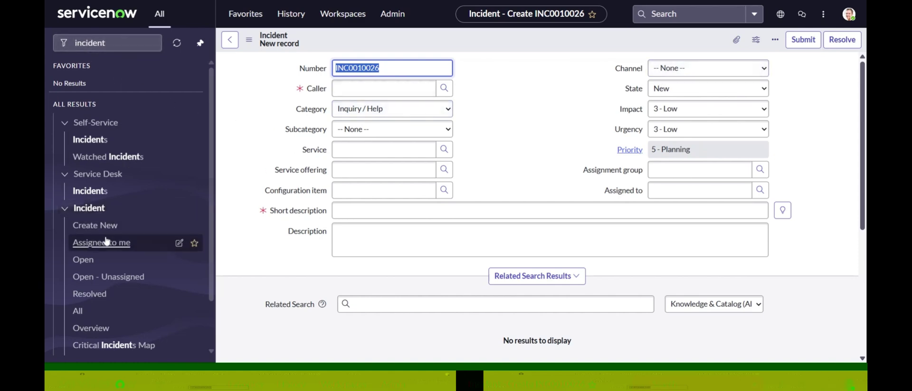
{"action": "left_click", "coordinate": [494, 148]}
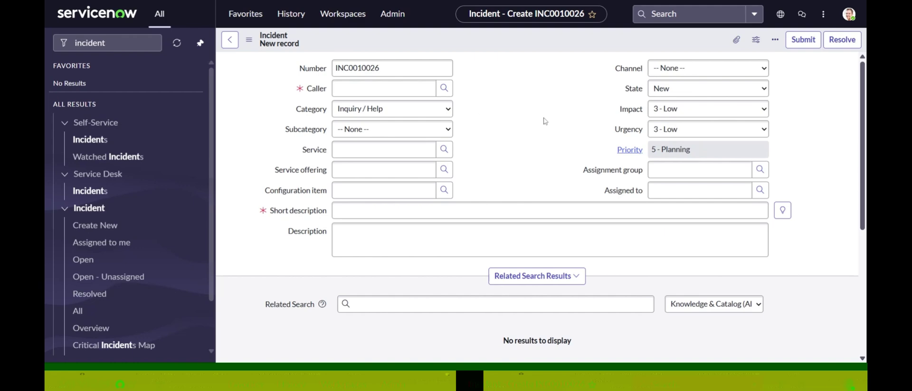
Open the Form Layout configuration of the incident form.
{"action": "scroll", "coordinate": [545, 121], "scroll_direction": "down", "scroll_amount": 3}
{"action": "scroll", "coordinate": [545, 120], "scroll_direction": "up", "scroll_amount": 3}
{"action": "right_click", "coordinate": [502, 46]}
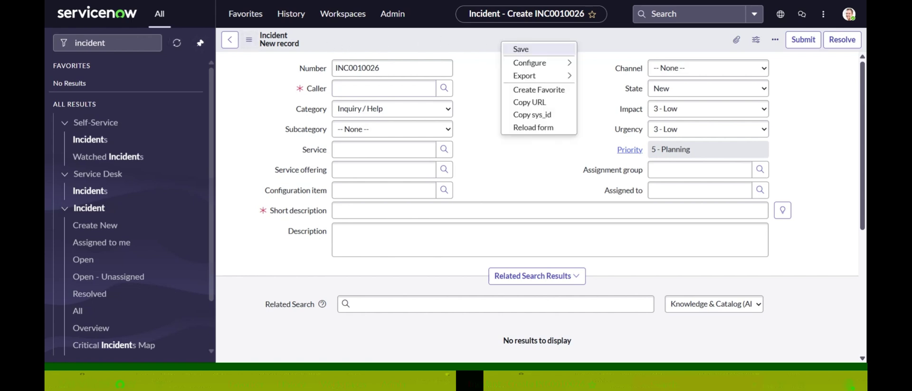
{"action": "mouse_move", "coordinate": [525, 64]}
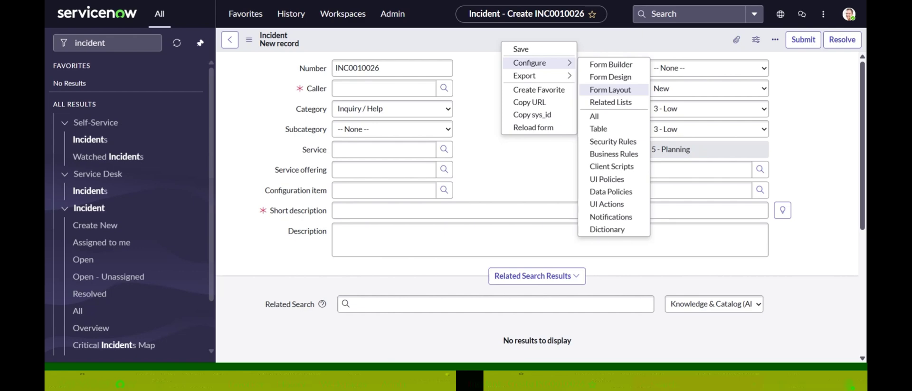
{"action": "left_click", "coordinate": [643, 92]}
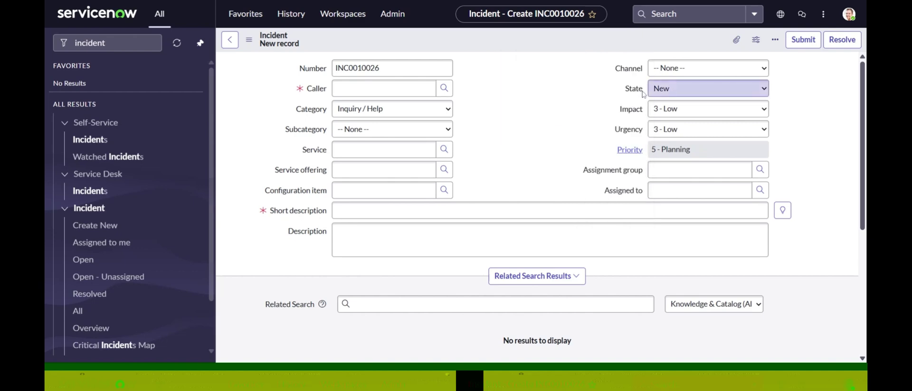
{"action": "right_click", "coordinate": [545, 39]}
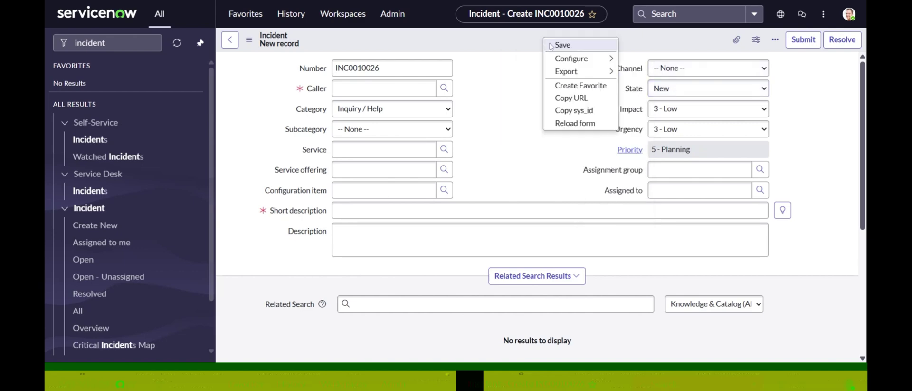
{"action": "mouse_move", "coordinate": [571, 60]}
{"action": "left_click", "coordinate": [658, 88]}
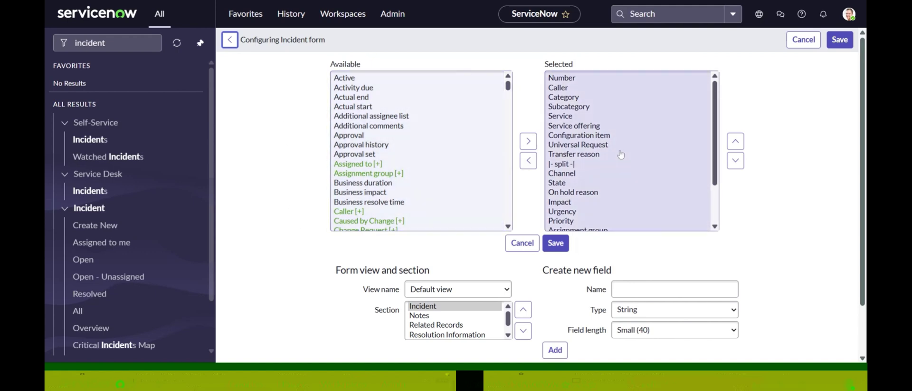
Look through the available and selected fields of the incident form layout.
{"action": "scroll", "coordinate": [452, 129], "scroll_direction": "down", "scroll_amount": 15}
{"action": "scroll", "coordinate": [451, 129], "scroll_direction": "up", "scroll_amount": 15}
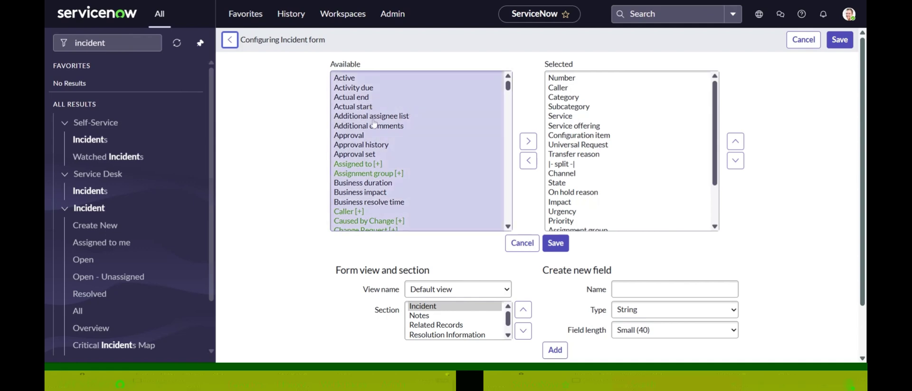
{"action": "scroll", "coordinate": [374, 124], "scroll_direction": "down", "scroll_amount": 15}
{"action": "scroll", "coordinate": [374, 124], "scroll_direction": "down", "scroll_amount": 20}
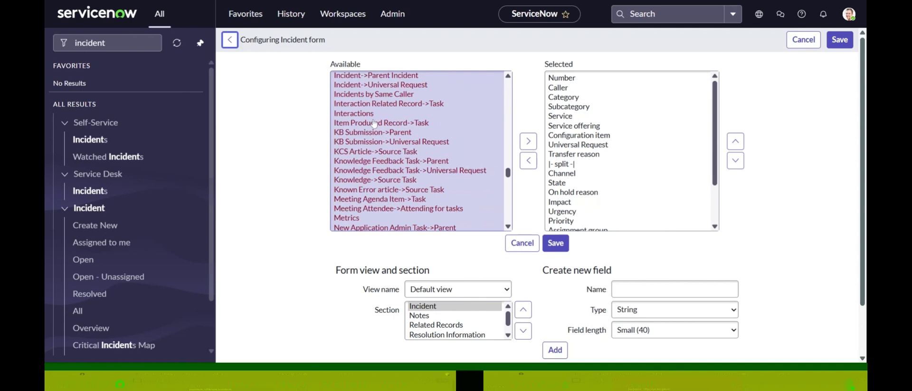
{"action": "scroll", "coordinate": [374, 124], "scroll_direction": "up", "scroll_amount": 15}
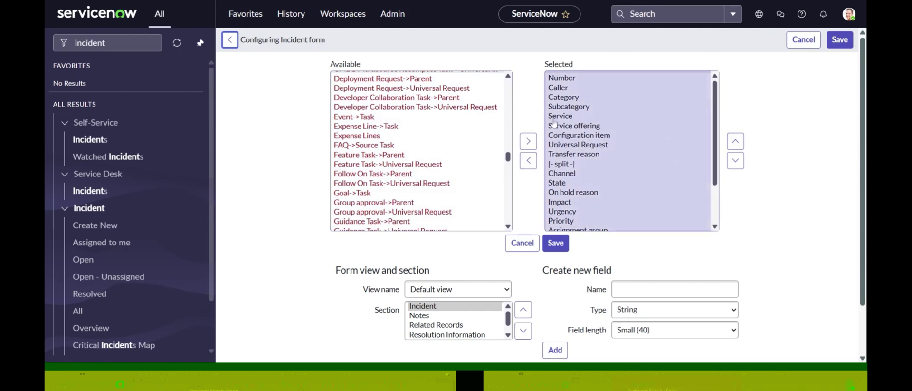
{"action": "scroll", "coordinate": [465, 136], "scroll_direction": "up", "scroll_amount": 15}
{"action": "scroll", "coordinate": [465, 136], "scroll_direction": "up", "scroll_amount": 3}
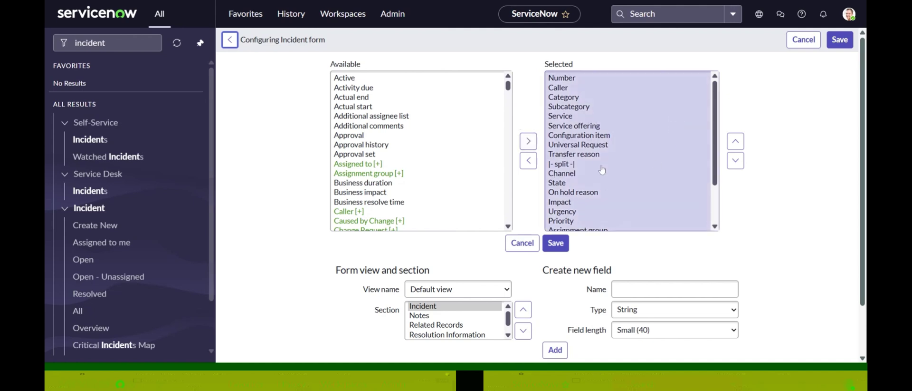
Remove Contextual Search Results from the selected fields, save the layout and check the resulting incident form.
{"action": "scroll", "coordinate": [602, 169], "scroll_direction": "down", "scroll_amount": 2}
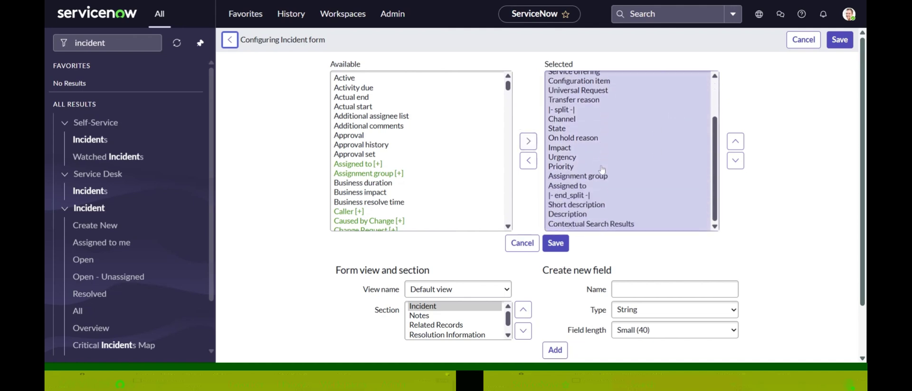
{"action": "left_click", "coordinate": [579, 224]}
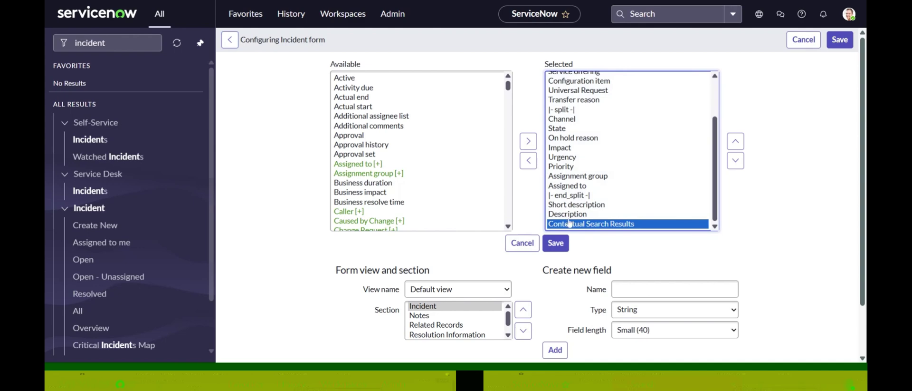
{"action": "left_click", "coordinate": [529, 161]}
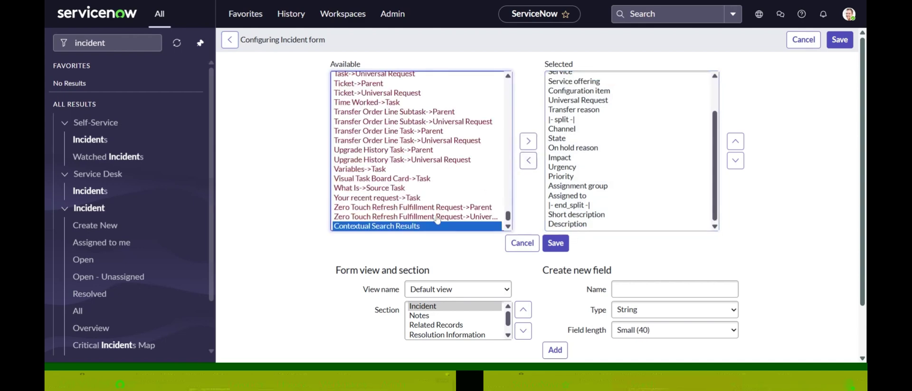
{"action": "left_click", "coordinate": [557, 246]}
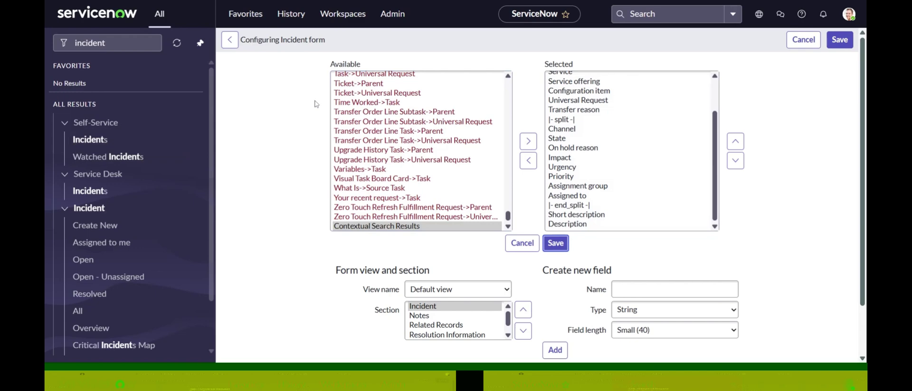
{"action": "scroll", "coordinate": [497, 92], "scroll_direction": "down", "scroll_amount": 3}
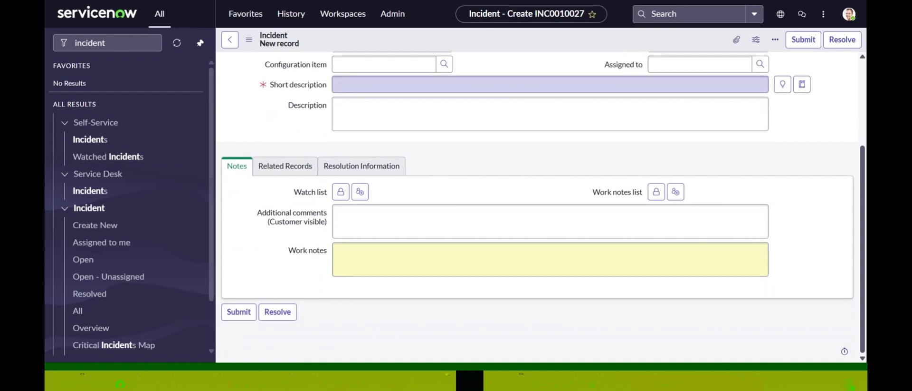
{"action": "scroll", "coordinate": [530, 220], "scroll_direction": "up", "scroll_amount": 3}
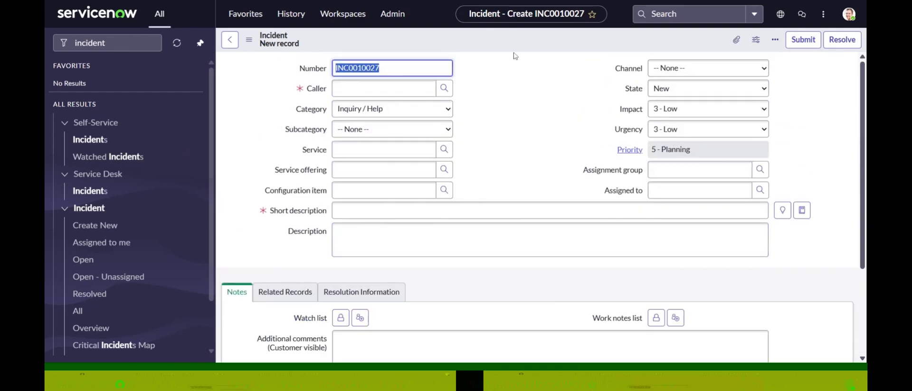
{"action": "right_click", "coordinate": [513, 39]}
{"action": "mouse_move", "coordinate": [532, 57]}
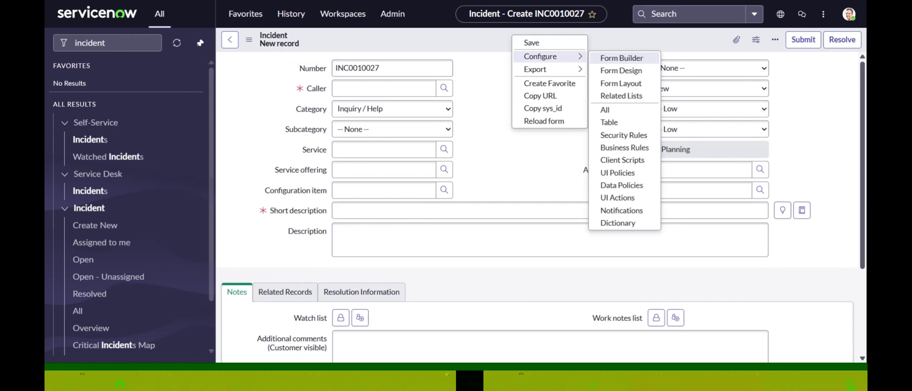
{"action": "left_click", "coordinate": [472, 111]}
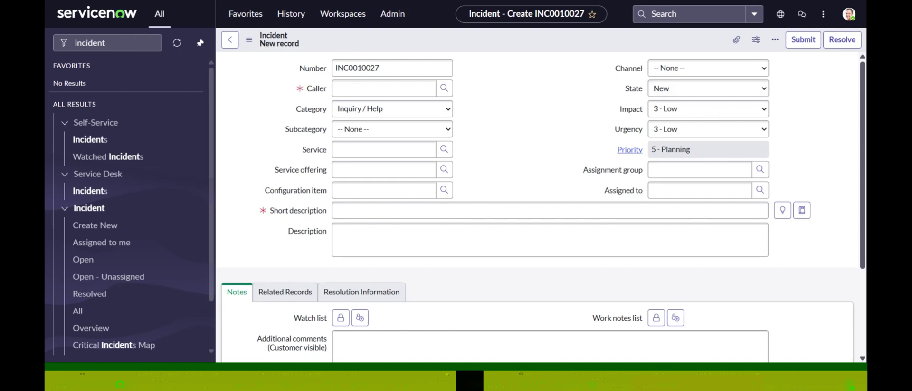
Reopen the Form Layout configuration from the new incident form and view its form sections.
{"action": "right_click", "coordinate": [532, 44]}
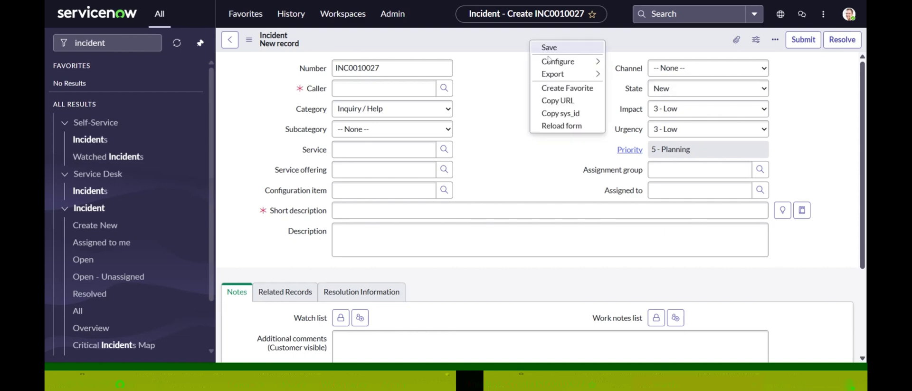
{"action": "mouse_move", "coordinate": [551, 61]}
{"action": "left_click", "coordinate": [650, 89]}
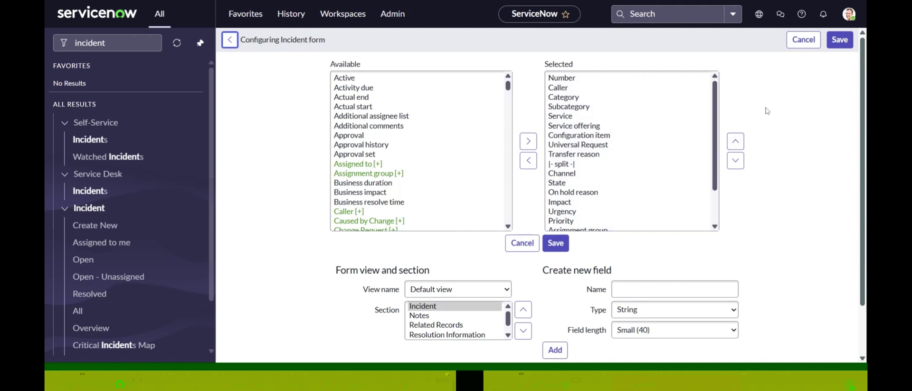
{"action": "scroll", "coordinate": [767, 110], "scroll_direction": "down", "scroll_amount": 1}
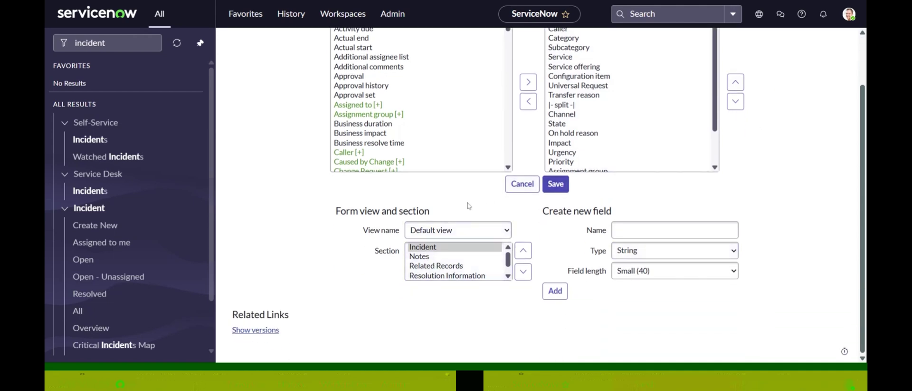
{"action": "scroll", "coordinate": [339, 182], "scroll_direction": "up", "scroll_amount": 1}
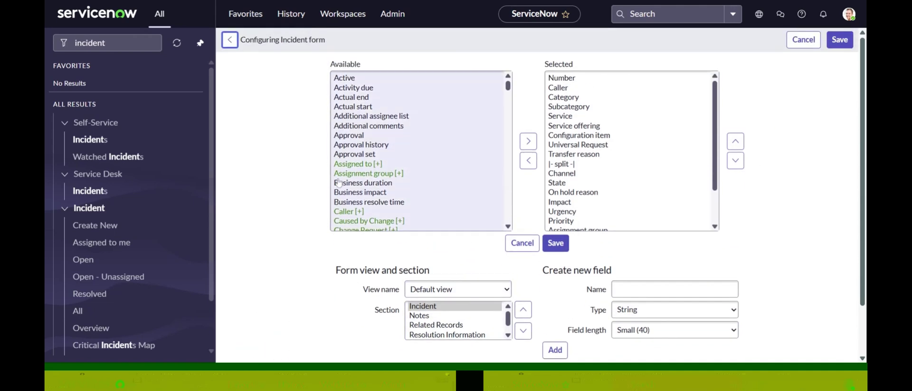
Expand the Assigned to reference field in the available fields to list its related user fields.
{"action": "left_click", "coordinate": [380, 164]}
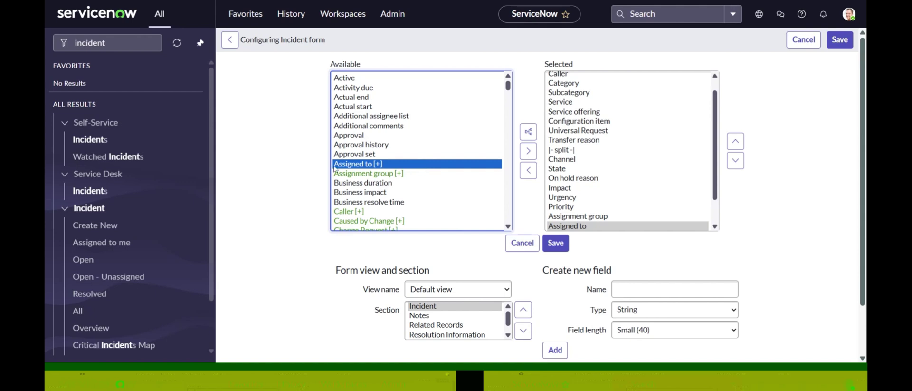
{"action": "left_click_drag", "start_coordinate": [300, 169], "coordinate": [384, 178]}
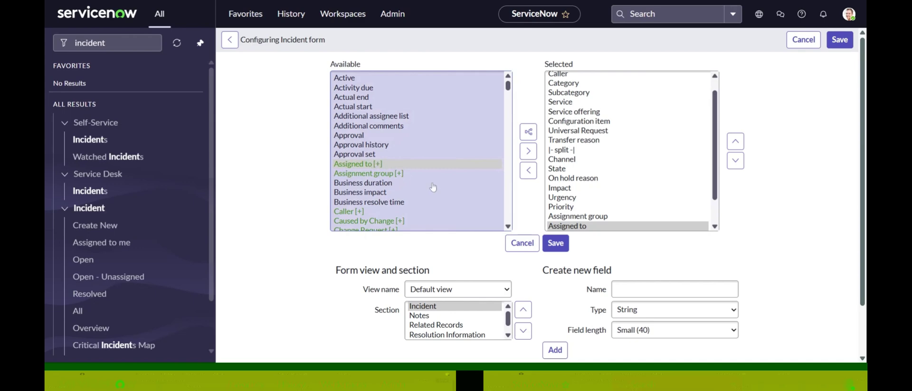
{"action": "left_click", "coordinate": [387, 163]}
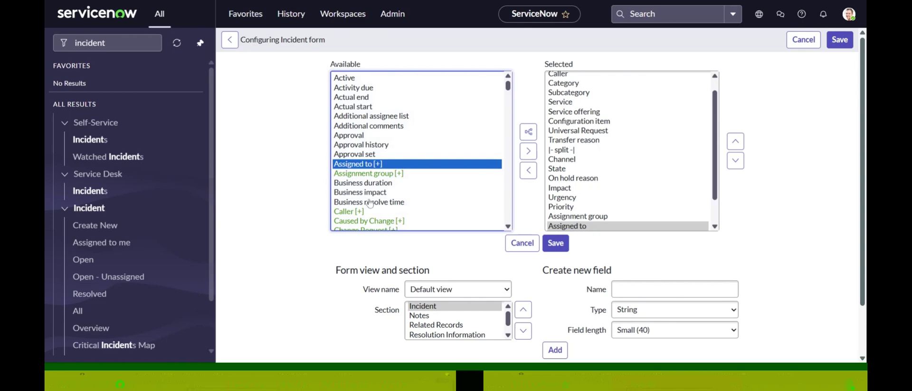
{"action": "left_click", "coordinate": [530, 133]}
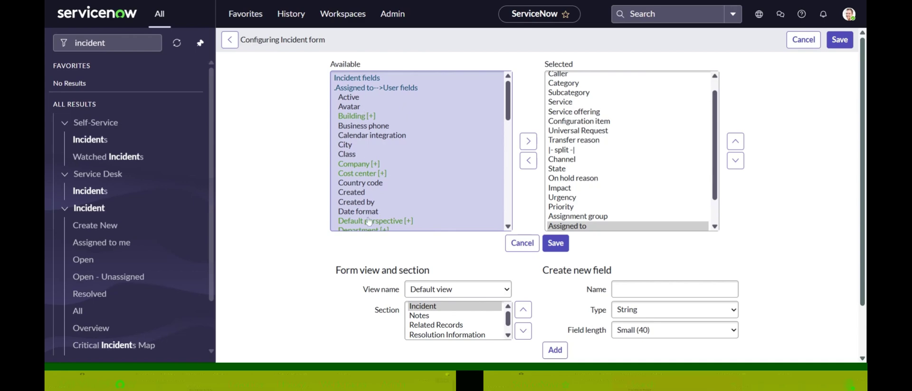
Add the Email field of the Assigned to user to the incident form's selected fields.
{"action": "scroll", "coordinate": [366, 129], "scroll_direction": "down", "scroll_amount": 1}
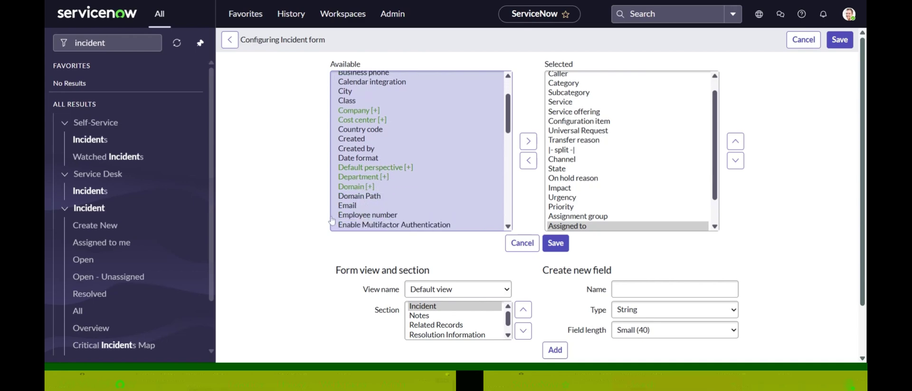
{"action": "left_click", "coordinate": [348, 206]}
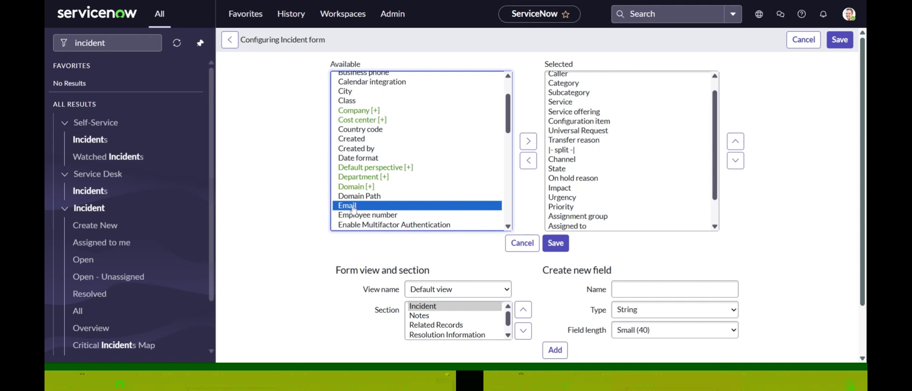
{"action": "left_click", "coordinate": [529, 147]}
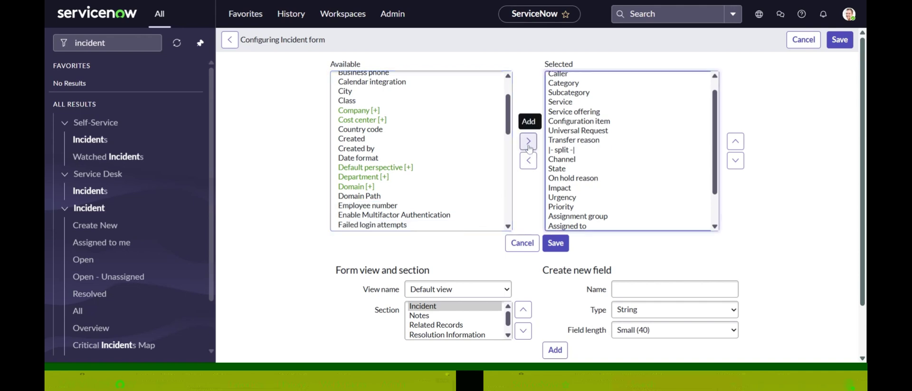
{"action": "scroll", "coordinate": [594, 133], "scroll_direction": "down", "scroll_amount": 2}
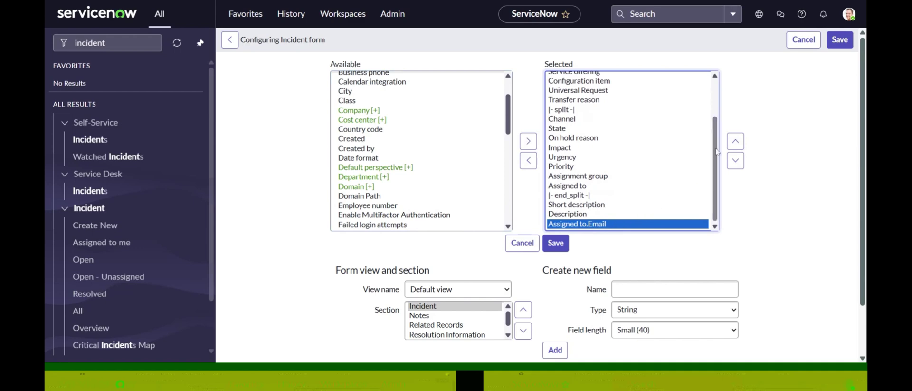
Move Assigned to.Email up four places in the selected fields, between Assignment group and Assigned to.
{"action": "left_click", "coordinate": [736, 145]}
{"action": "left_click", "coordinate": [737, 147]}
{"action": "left_click", "coordinate": [737, 148]}
{"action": "left_click", "coordinate": [737, 149]}
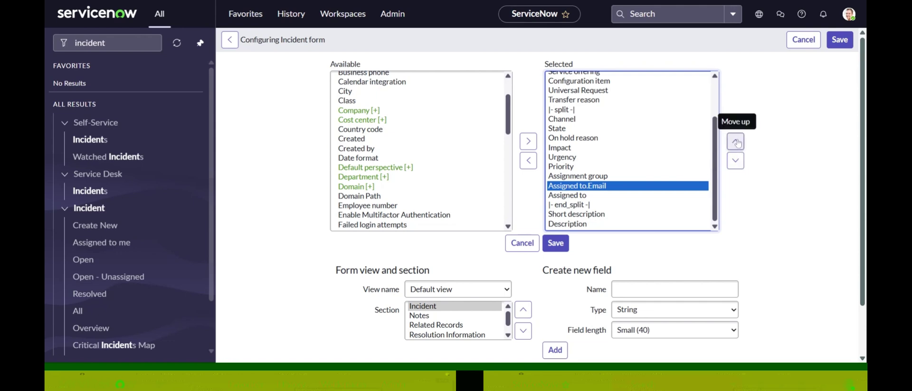
Move Assigned to.Email one place down, directly below Assigned to, and save the incident form layout.
{"action": "left_click", "coordinate": [736, 161]}
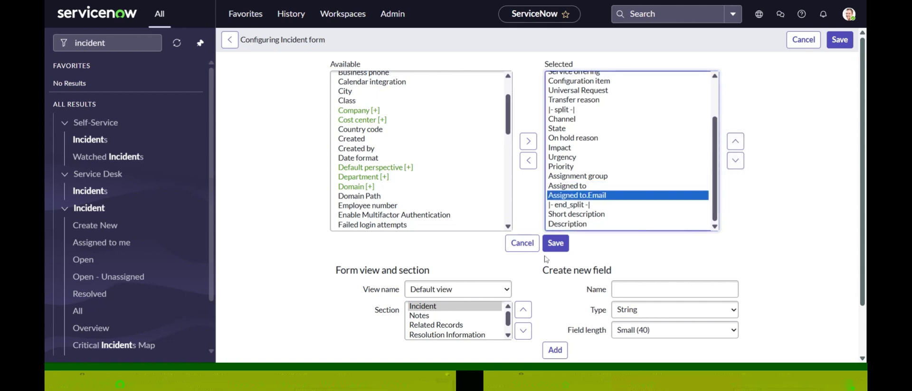
{"action": "left_click", "coordinate": [554, 243]}
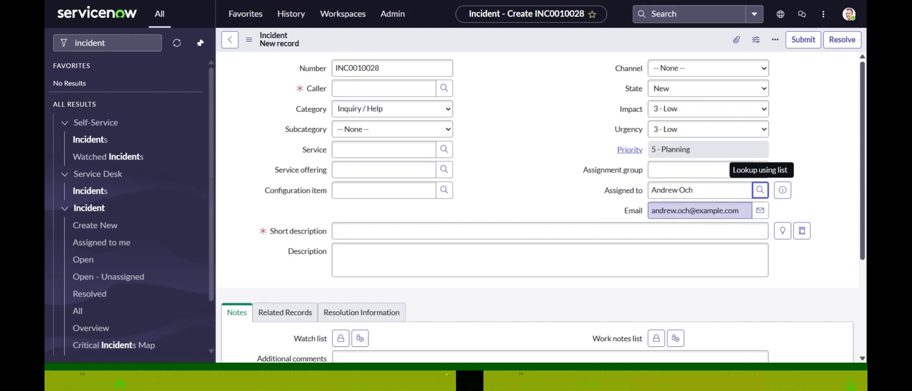
{"action": "left_click", "coordinate": [508, 189]}
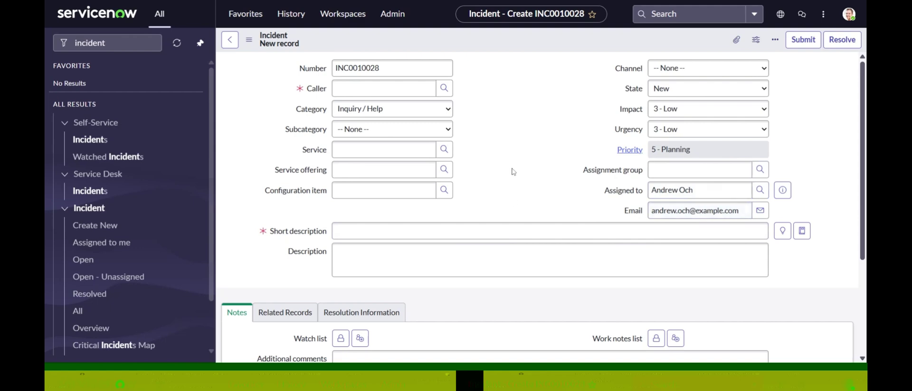
Reopen the Form Layout configuration from the new incident form and dismiss the Form Builder suggestion.
{"action": "right_click", "coordinate": [483, 41]}
{"action": "mouse_move", "coordinate": [503, 58]}
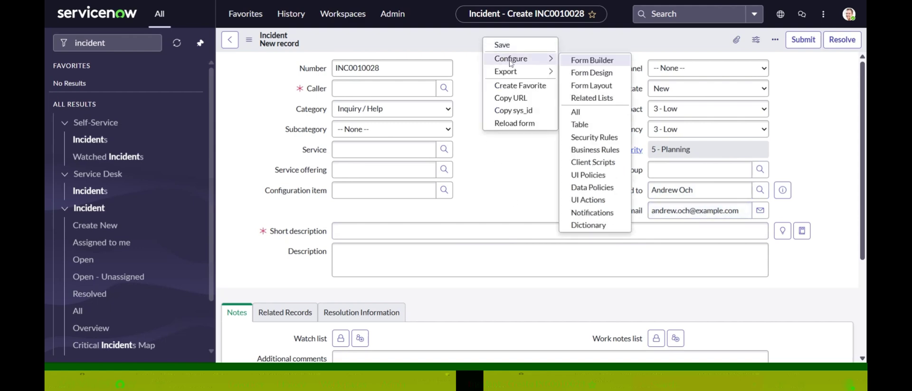
{"action": "left_click", "coordinate": [609, 90]}
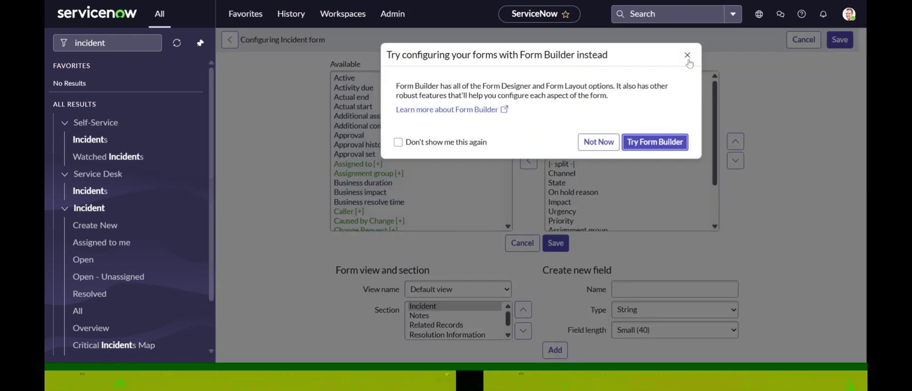
{"action": "left_click", "coordinate": [687, 55]}
Examine the form view and section settings, including the section list and the view name options.
{"action": "scroll", "coordinate": [797, 195], "scroll_direction": "down", "scroll_amount": 1}
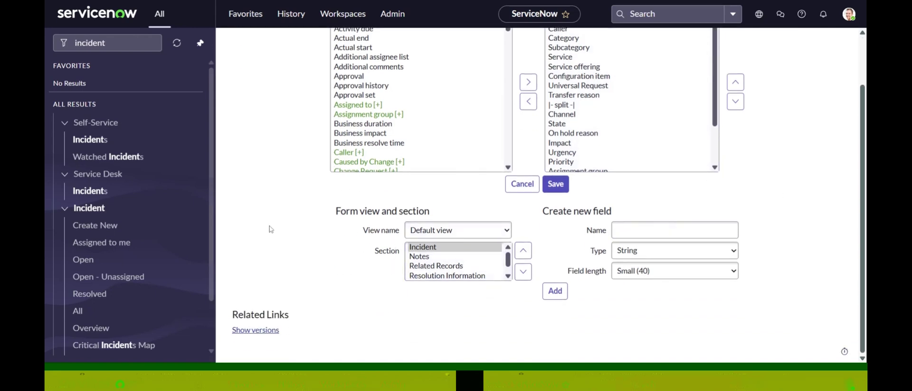
{"action": "left_click", "coordinate": [334, 233]}
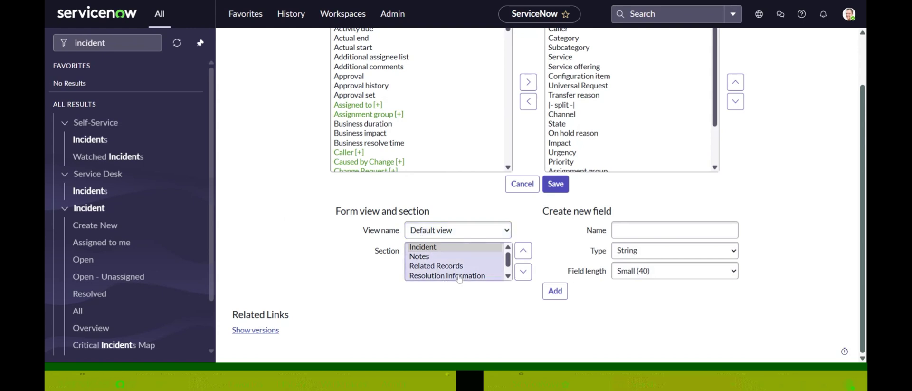
{"action": "scroll", "coordinate": [489, 278], "scroll_direction": "down", "scroll_amount": 1}
{"action": "scroll", "coordinate": [489, 278], "scroll_direction": "up", "scroll_amount": 1}
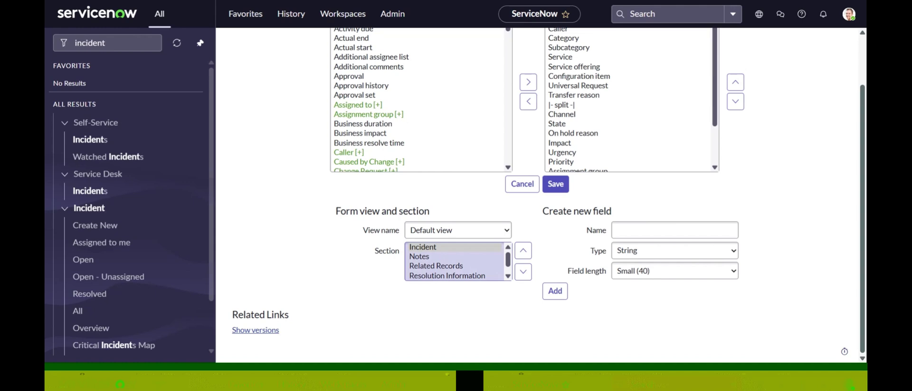
{"action": "left_click", "coordinate": [435, 247]}
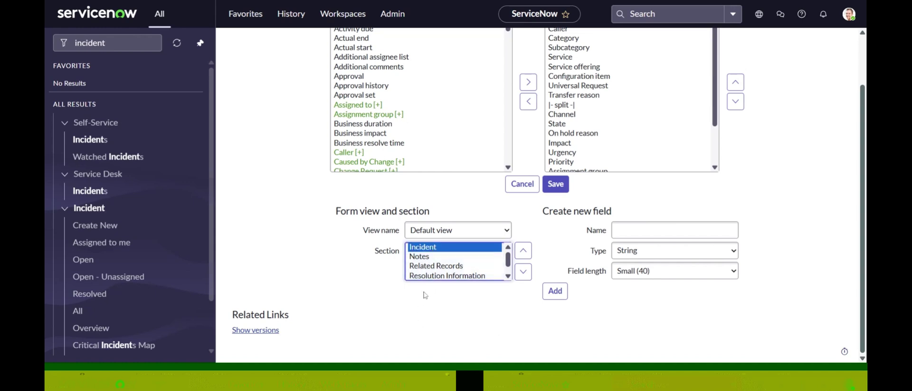
{"action": "left_click", "coordinate": [458, 231]}
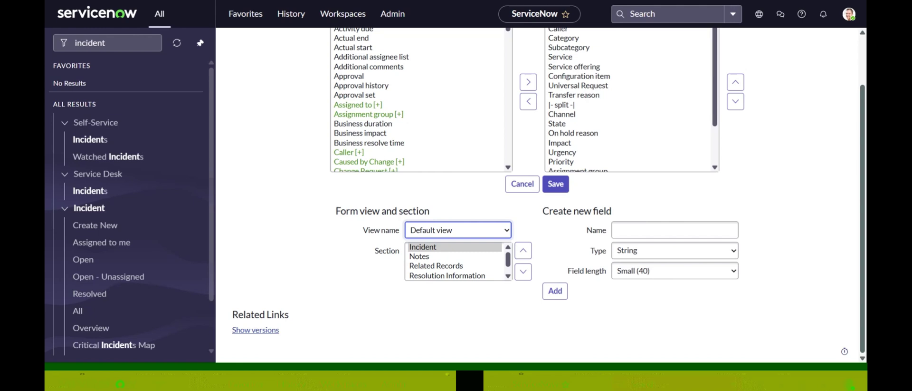
{"action": "left_click", "coordinate": [359, 170]}
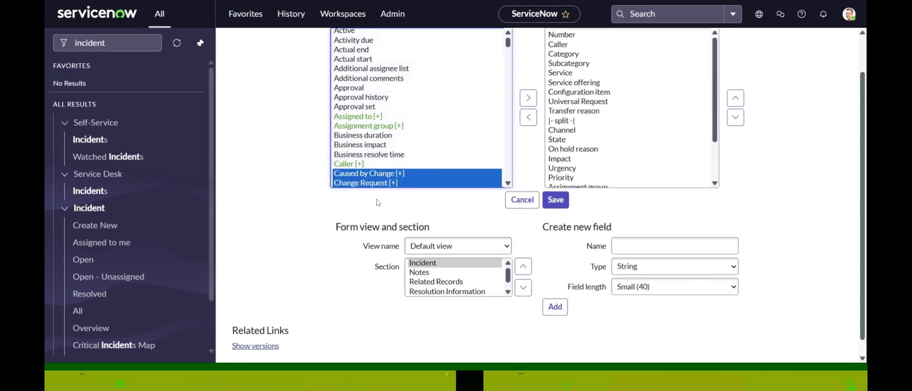
{"action": "left_click", "coordinate": [457, 209]}
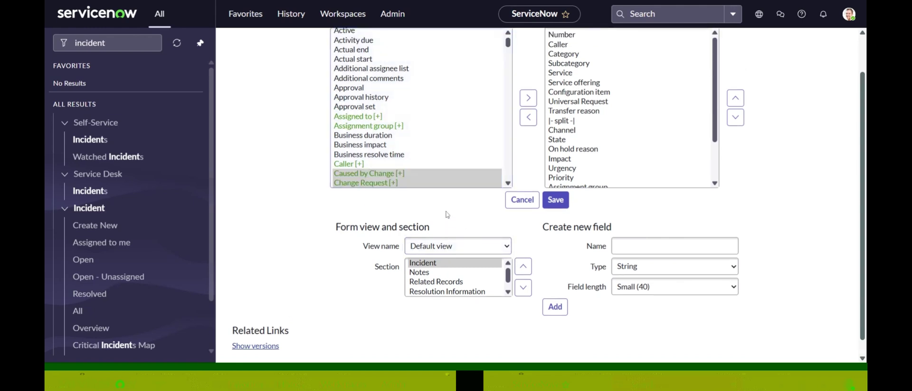
Create a new field named Risk with the type Choice and add it to the incident form.
{"action": "left_click", "coordinate": [675, 246]}
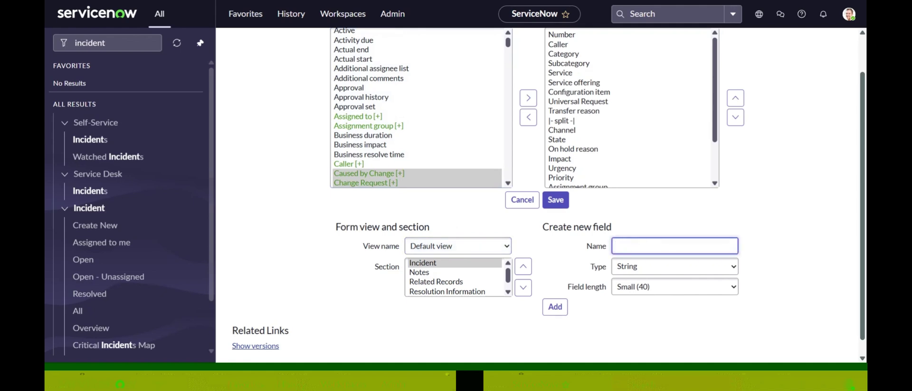
{"action": "type", "text": "Risk"}
{"action": "left_click", "coordinate": [656, 220]}
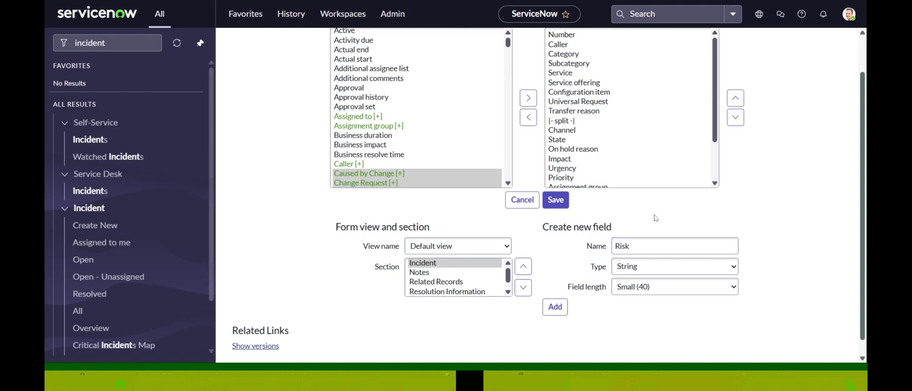
{"action": "left_click", "coordinate": [710, 274]}
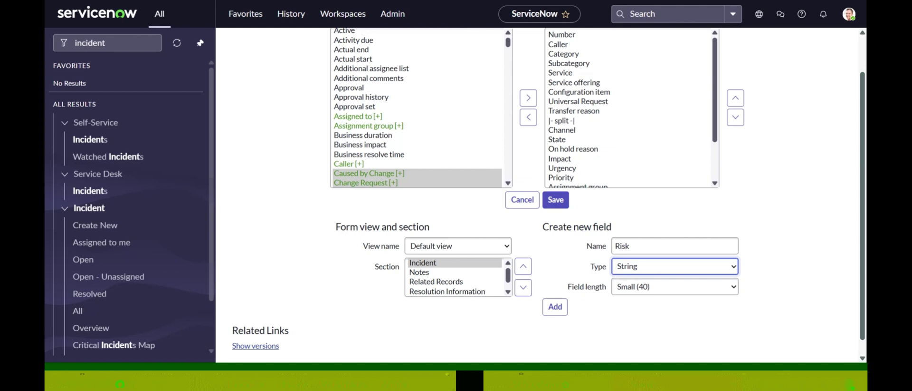
{"action": "left_click", "coordinate": [770, 195]}
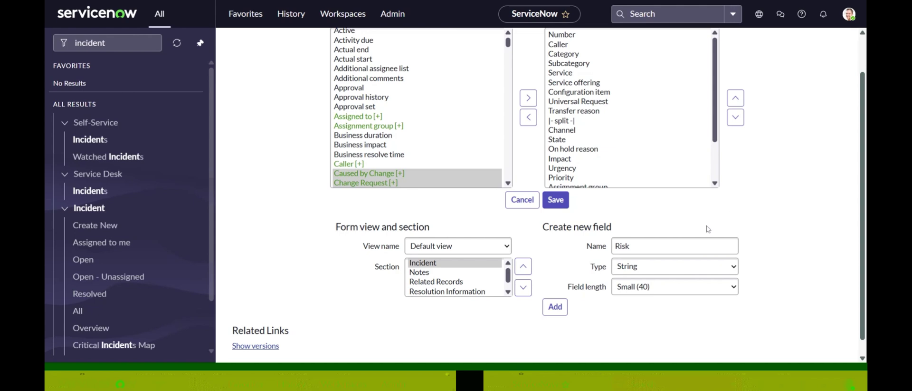
{"action": "left_click", "coordinate": [680, 265]}
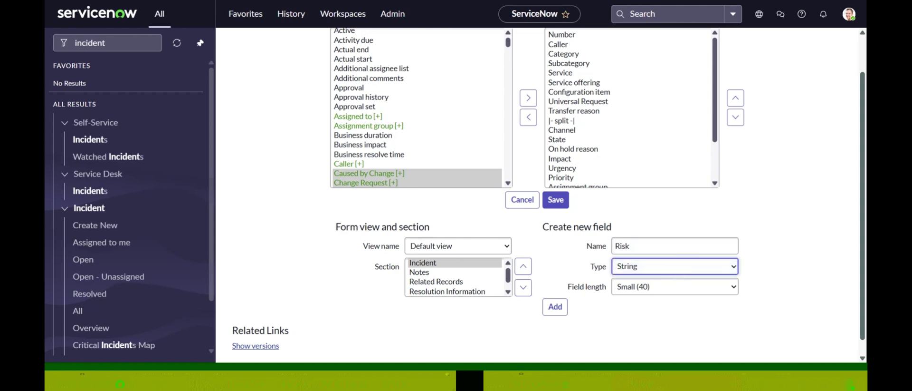
{"action": "key", "text": "c"}
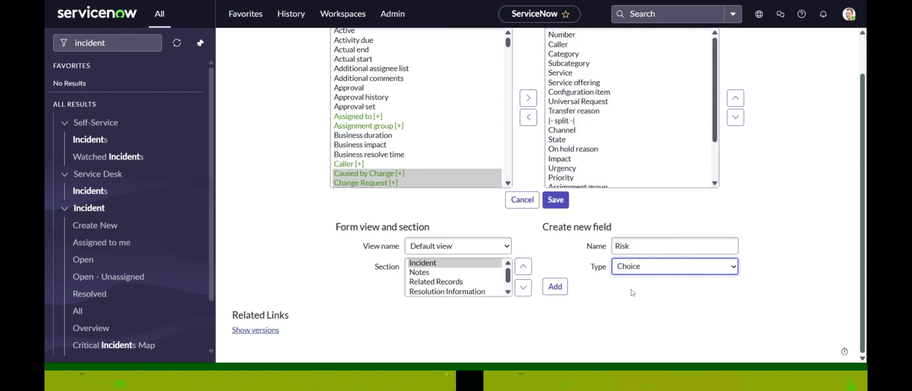
{"action": "left_click", "coordinate": [555, 286]}
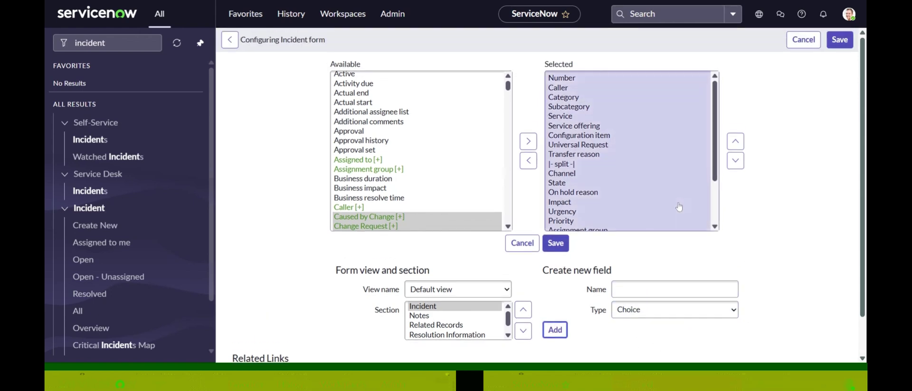
Select the new Risk field at the end of the incident form's selected fields.
{"action": "left_click", "coordinate": [562, 227]}
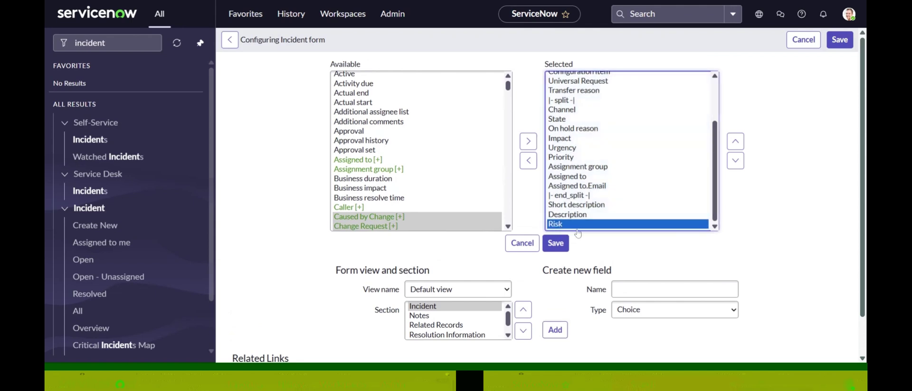